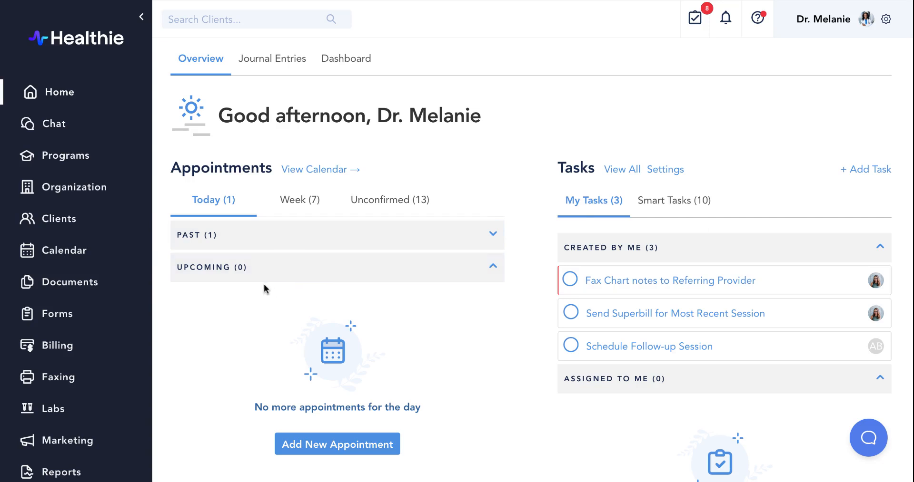
Step: Open the Documents section, preview Sfax_LOA_ver_1_Form.pdf and close the preview
{"action": "left_click", "coordinate": [72, 284]}
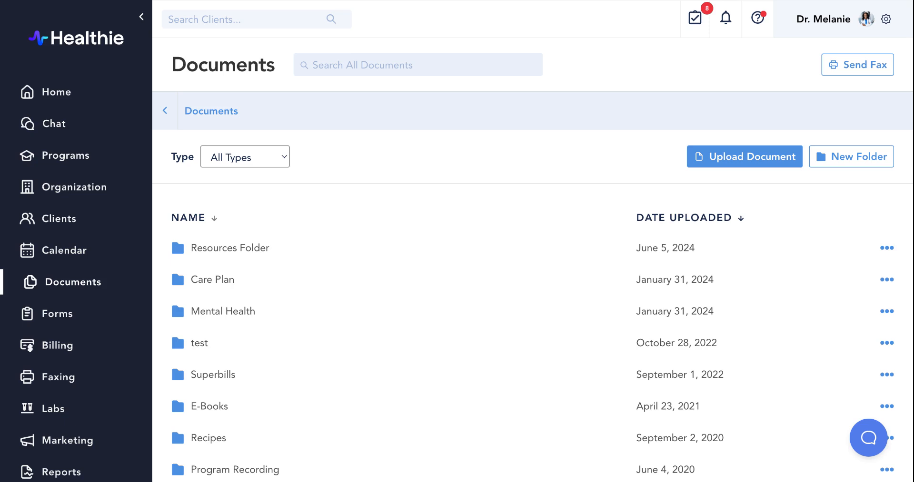
{"action": "scroll", "coordinate": [288, 267], "scroll_direction": "down", "scroll_amount": 8}
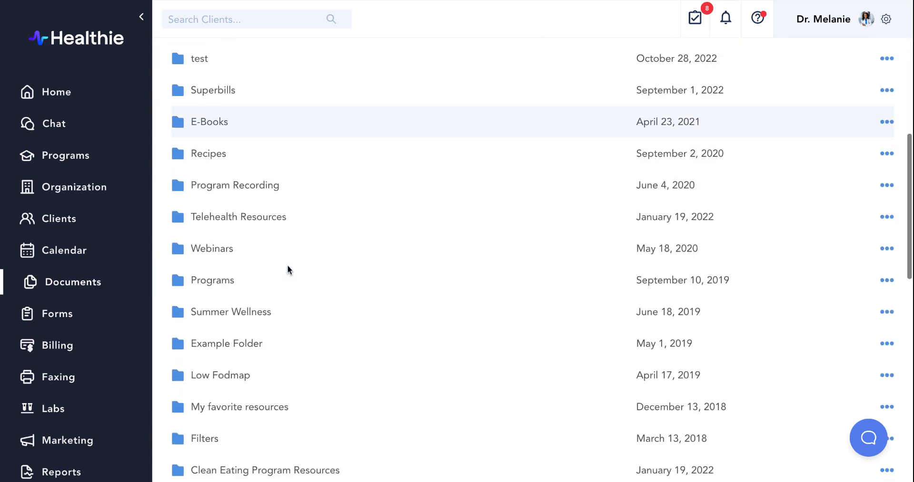
{"action": "scroll", "coordinate": [287, 269], "scroll_direction": "down", "scroll_amount": 6}
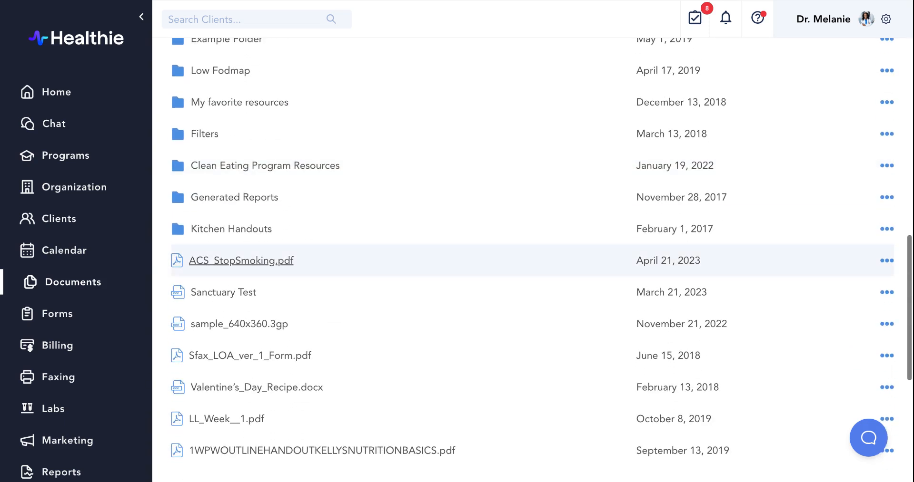
{"action": "scroll", "coordinate": [241, 204], "scroll_direction": "down", "scroll_amount": 2}
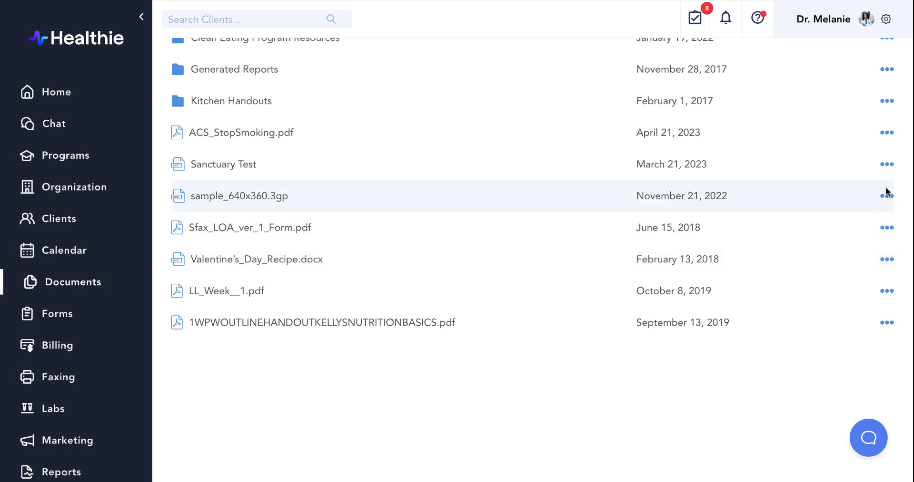
{"action": "left_click", "coordinate": [886, 227]}
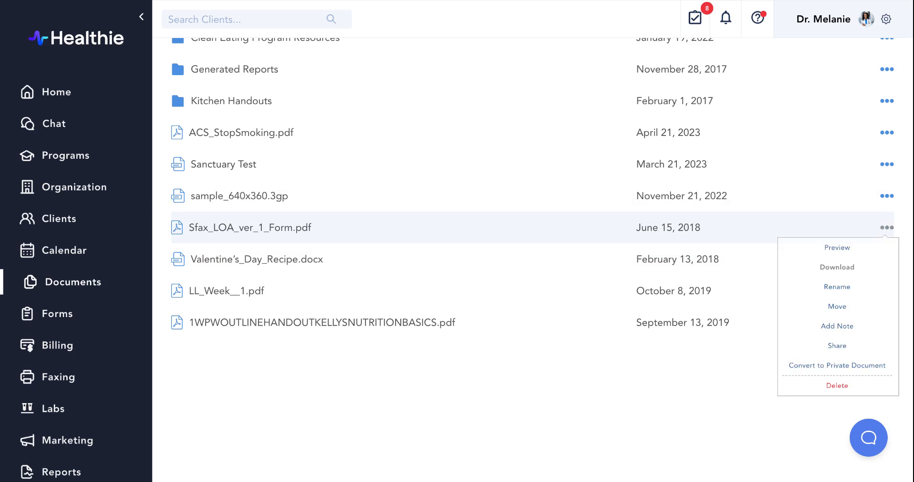
{"action": "left_click", "coordinate": [867, 251]}
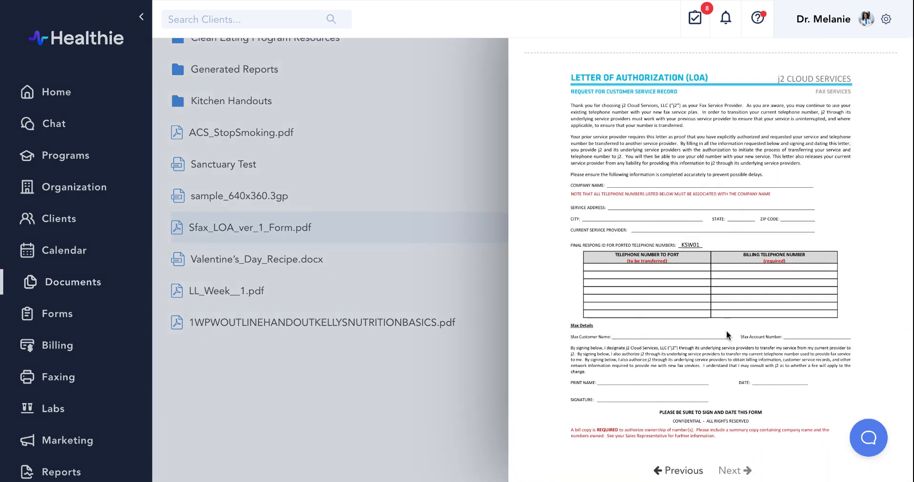
{"action": "left_click", "coordinate": [498, 127]}
Step: Open the Rename Document and Move Document dialogs for Sfax_LOA_ver_1_Form.pdf, closing each without saving
{"action": "left_click", "coordinate": [886, 228]}
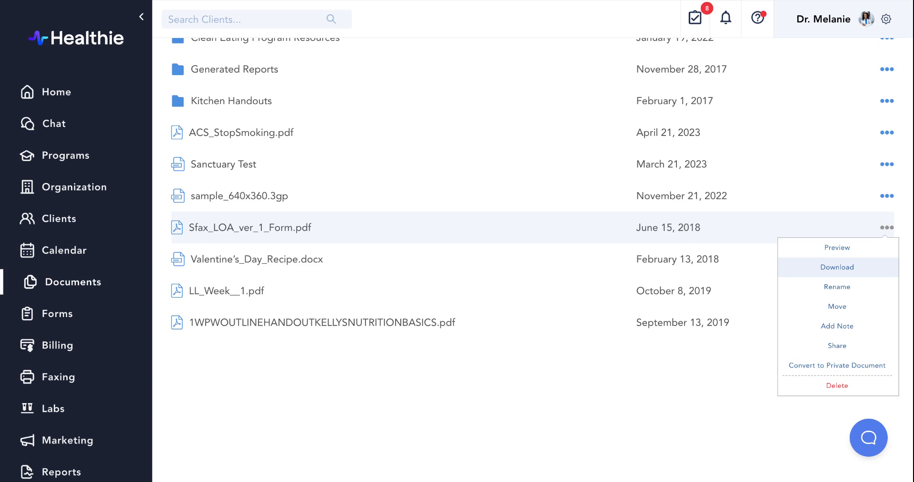
{"action": "left_click", "coordinate": [837, 287]}
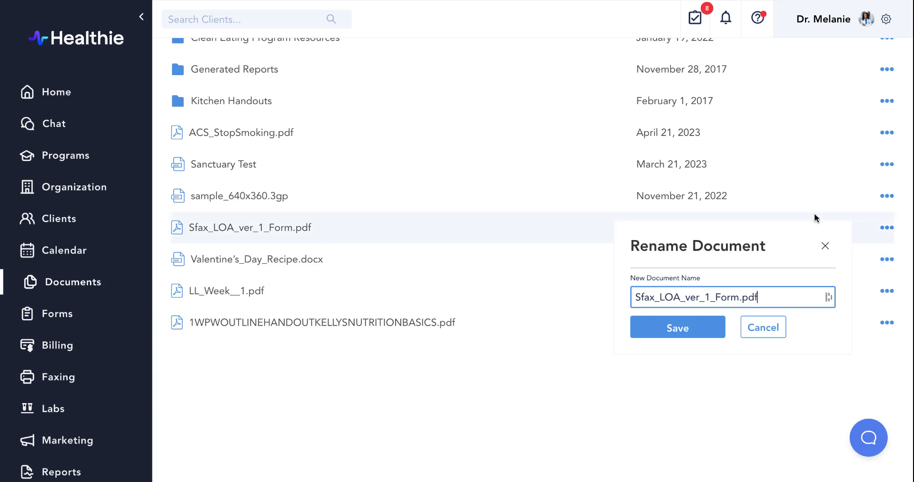
{"action": "left_click", "coordinate": [826, 245]}
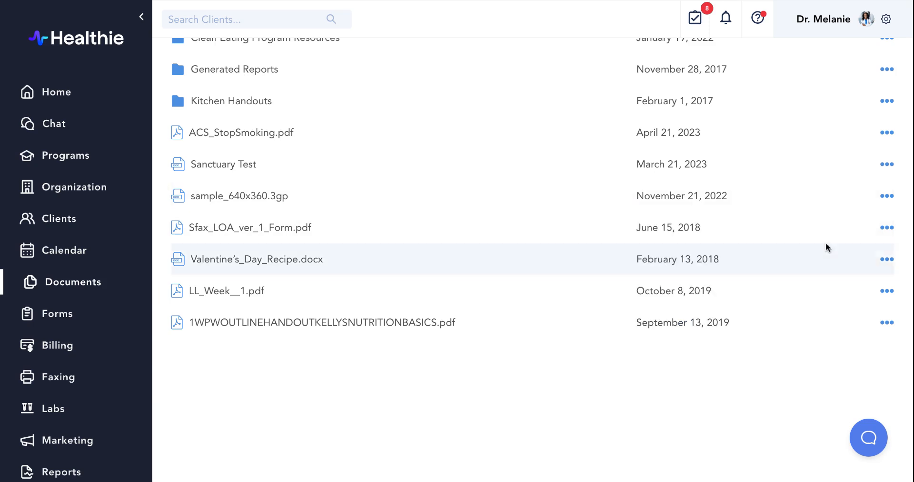
{"action": "left_click", "coordinate": [887, 228]}
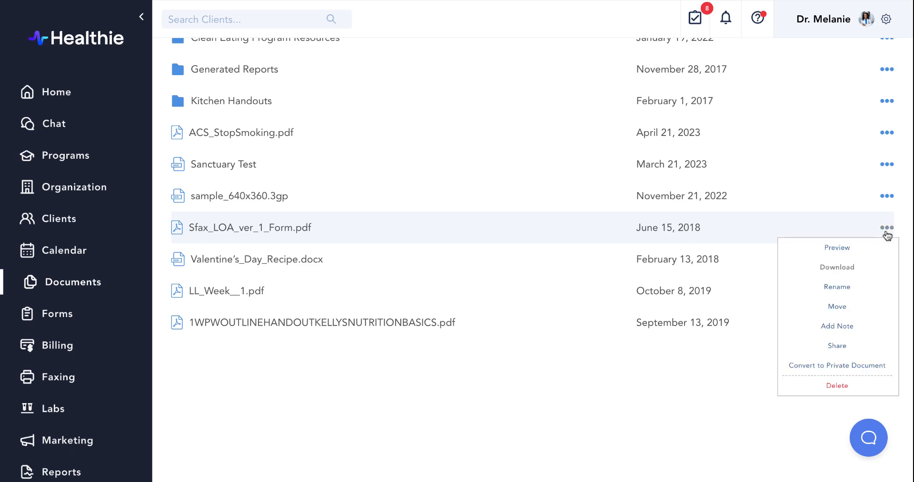
{"action": "left_click", "coordinate": [837, 308]}
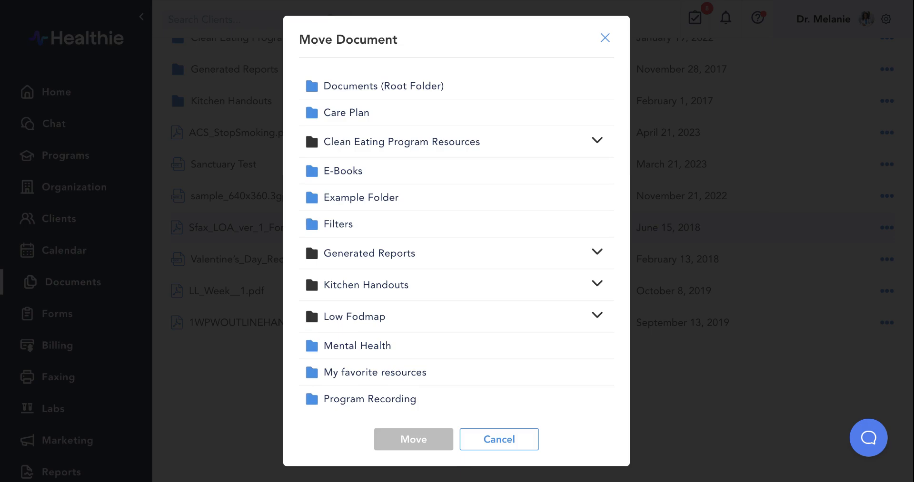
{"action": "left_click", "coordinate": [771, 308]}
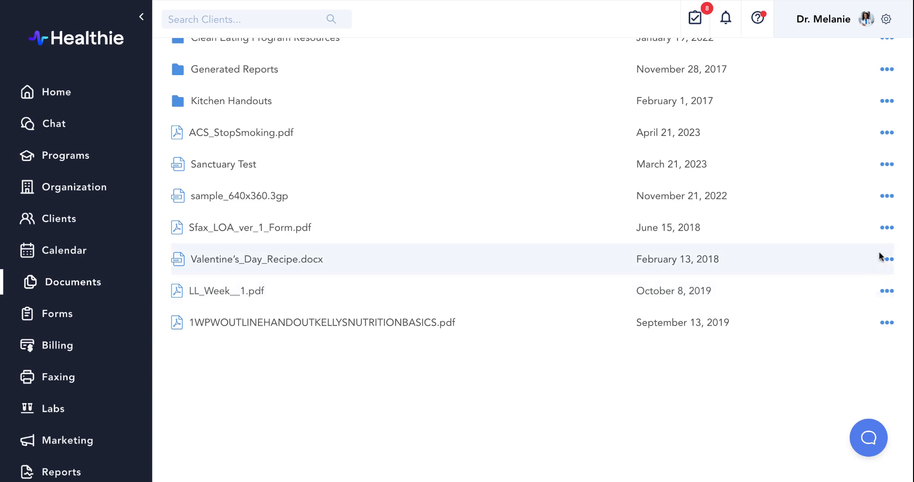
Step: Open the internal note form for Sfax_LOA_ver_1_Form.pdf and close it without saving a note
{"action": "left_click", "coordinate": [886, 229]}
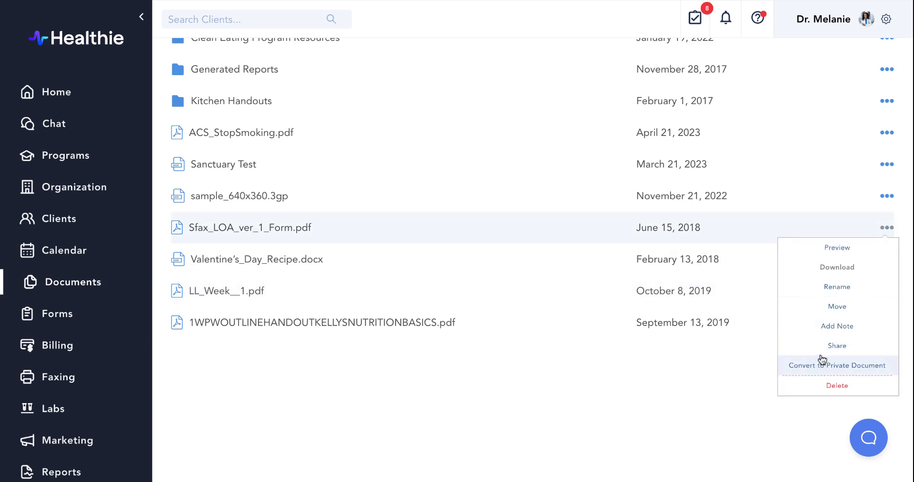
{"action": "left_click", "coordinate": [847, 328]}
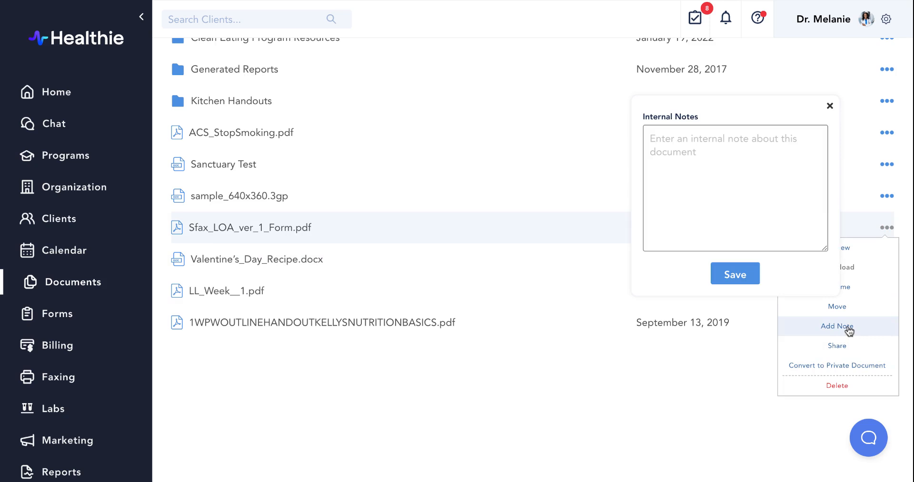
{"action": "left_click", "coordinate": [662, 197]}
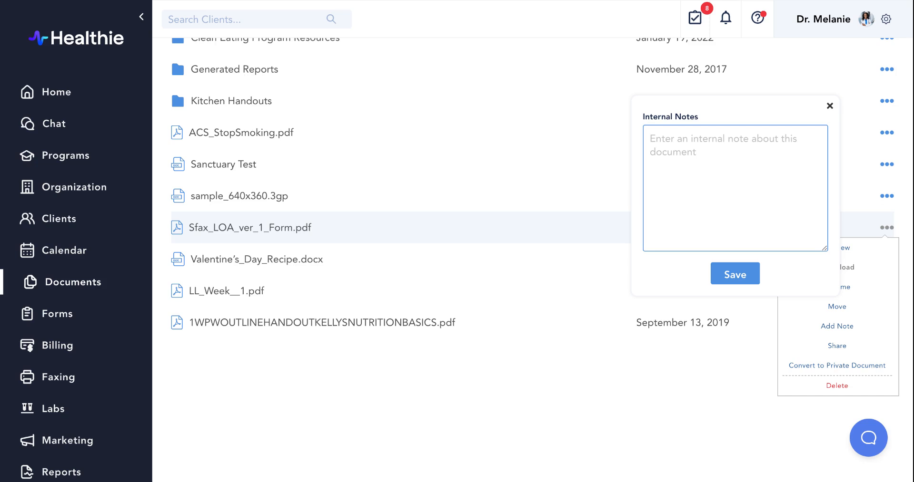
{"action": "left_click", "coordinate": [801, 115]}
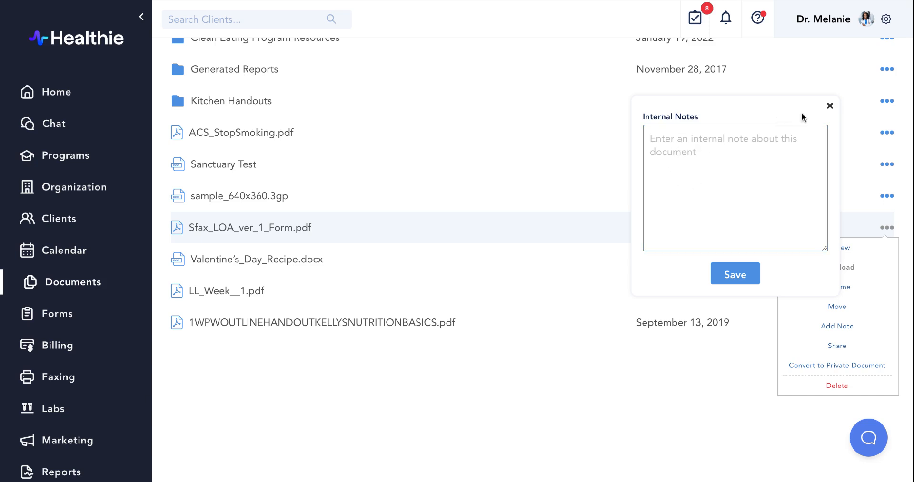
{"action": "left_click", "coordinate": [829, 106]}
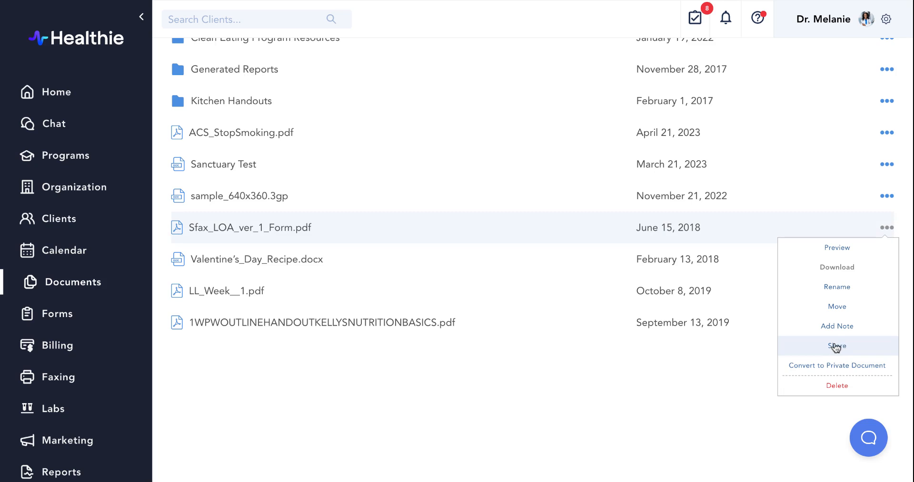
Step: View the Convert to Private Document dialog for Sfax_LOA_ver_1_Form.pdf, dismiss it and review the file's remaining actions
{"action": "left_click", "coordinate": [855, 373]}
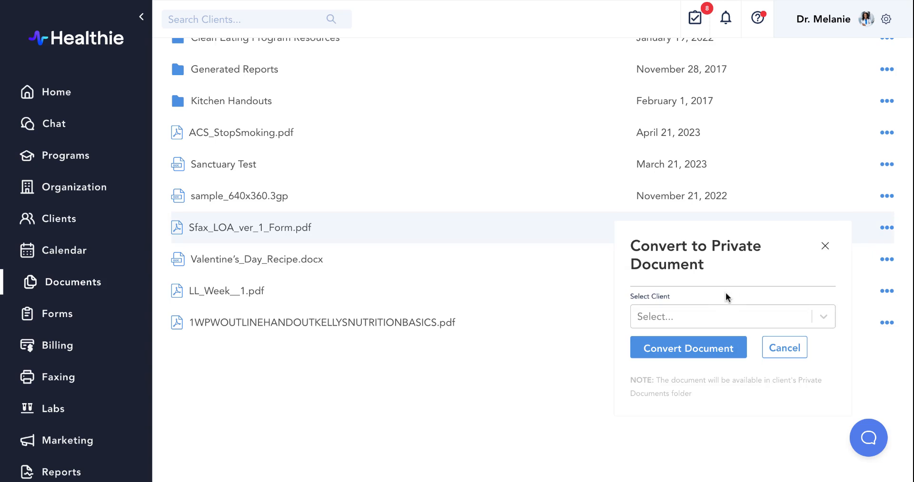
{"action": "left_click", "coordinate": [823, 246]}
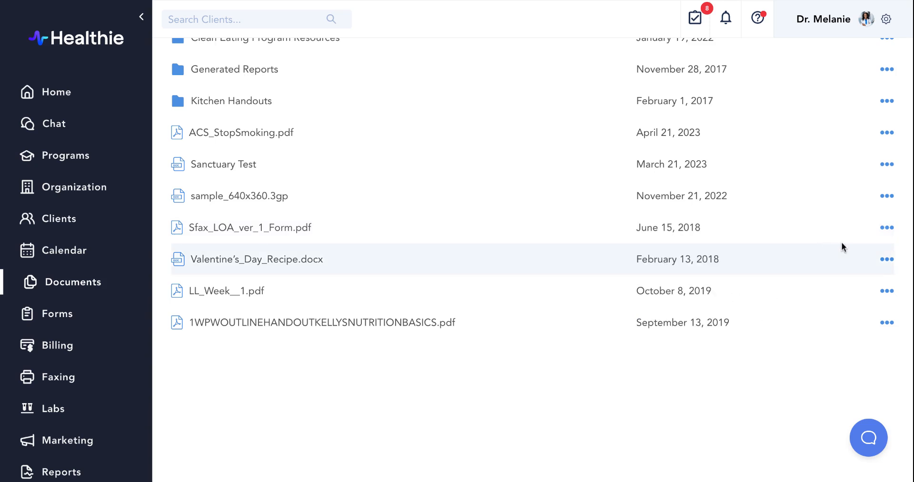
{"action": "left_click", "coordinate": [886, 228]}
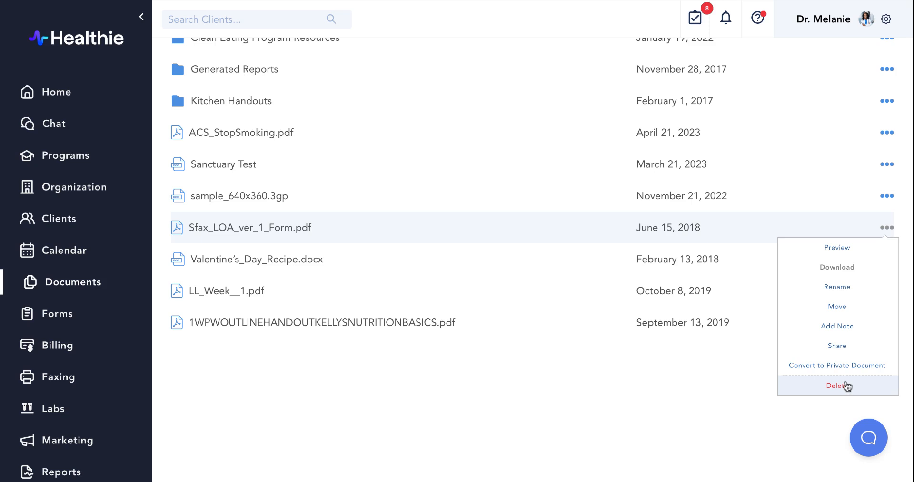
{"action": "left_click", "coordinate": [886, 230]}
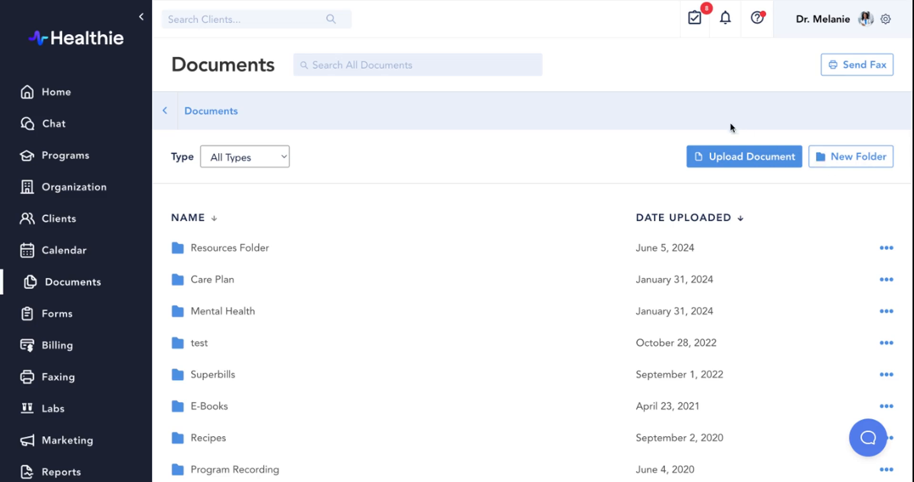
Step: View the file selection for uploading a document to the main Documents list and cancel the upload
{"action": "left_click", "coordinate": [736, 157]}
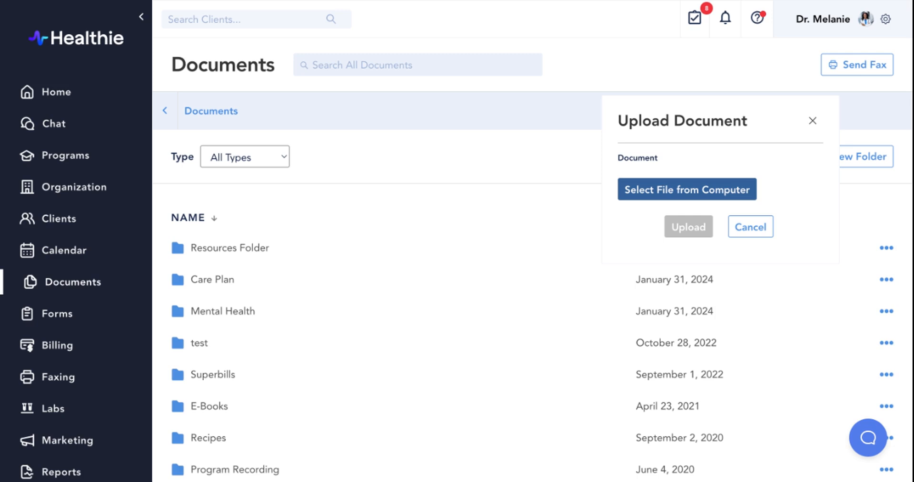
{"action": "left_click", "coordinate": [678, 195]}
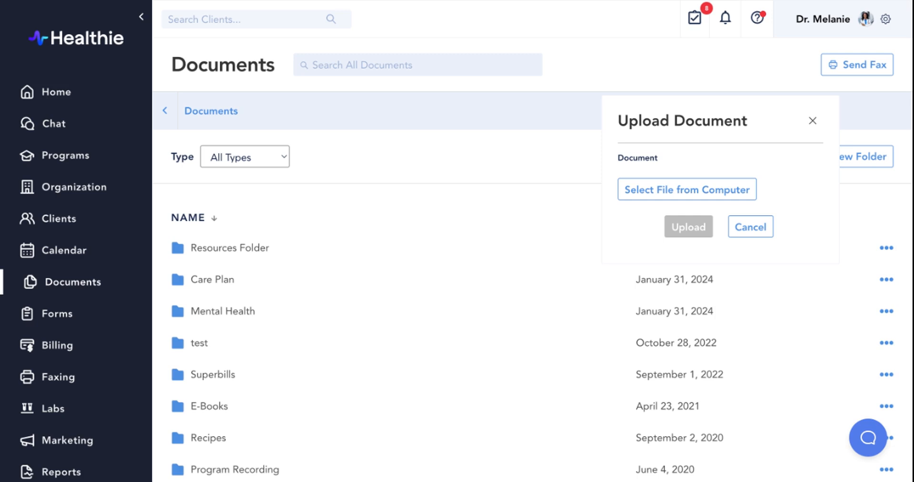
{"action": "left_click", "coordinate": [813, 122]}
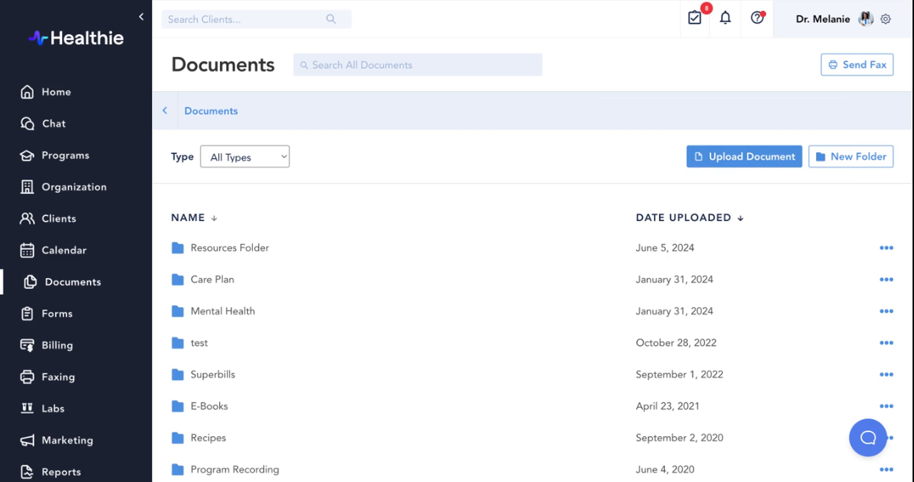
Step: Create a folder named My New Folder in the main Documents list
{"action": "left_click", "coordinate": [842, 164]}
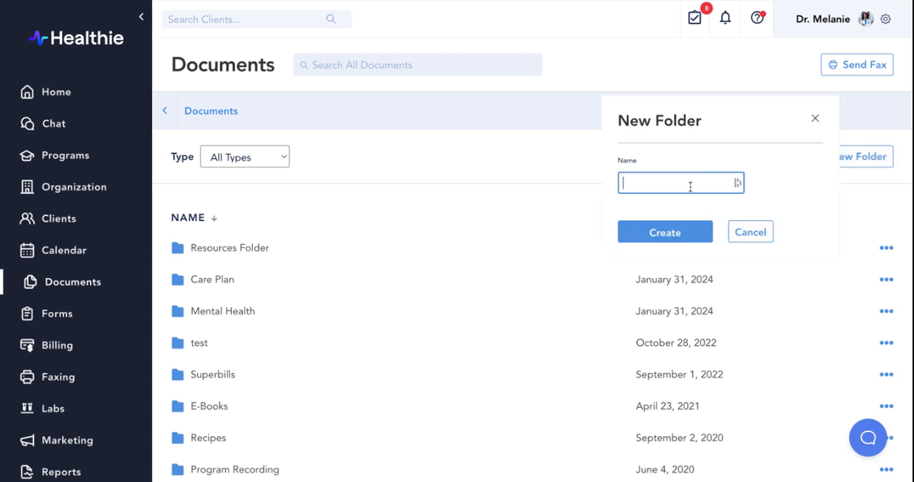
{"action": "type", "text": "My New Folder"}
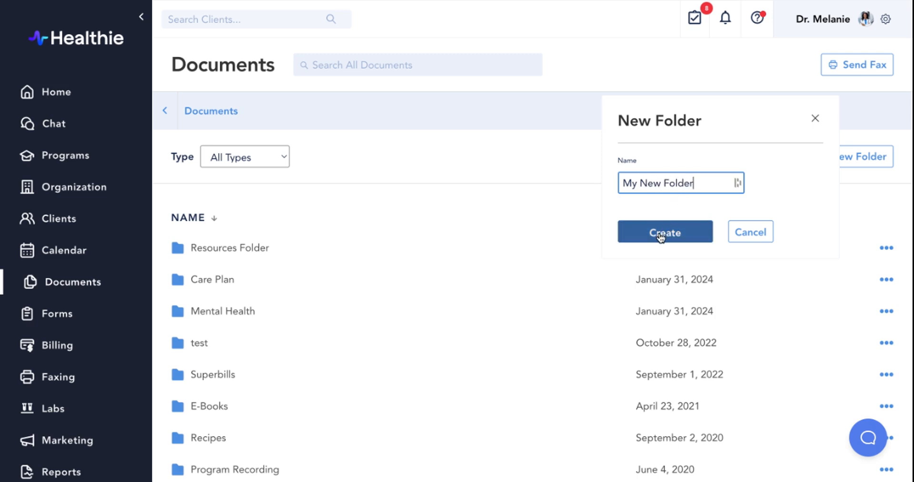
{"action": "left_click", "coordinate": [660, 235]}
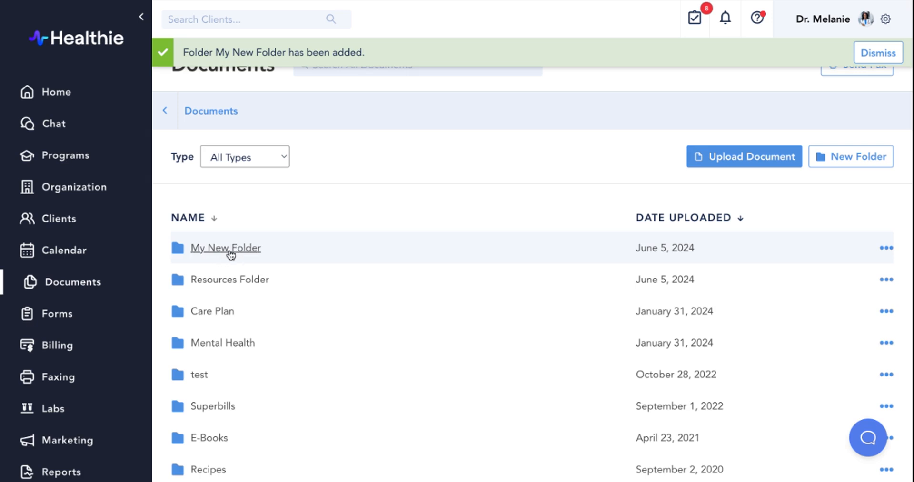
Step: Open My New Folder, view its document upload and client visibility options, and close the upload dialog
{"action": "left_click", "coordinate": [209, 249]}
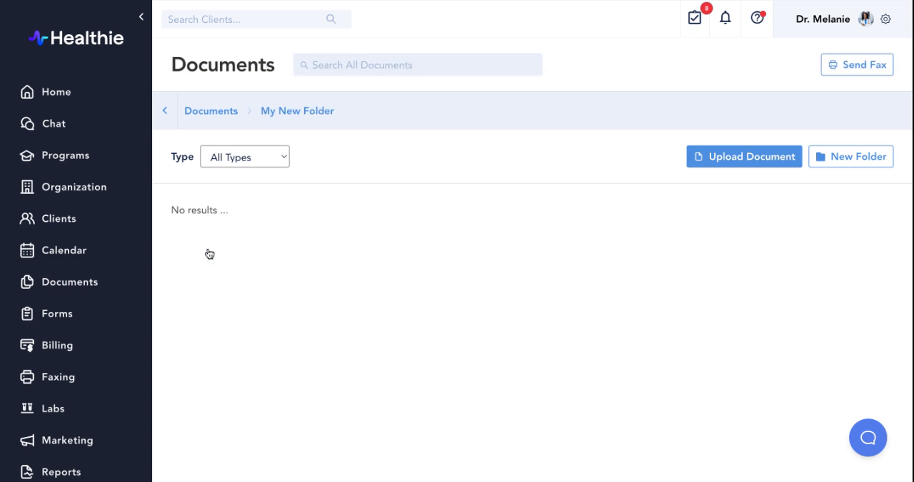
{"action": "left_click", "coordinate": [735, 158]}
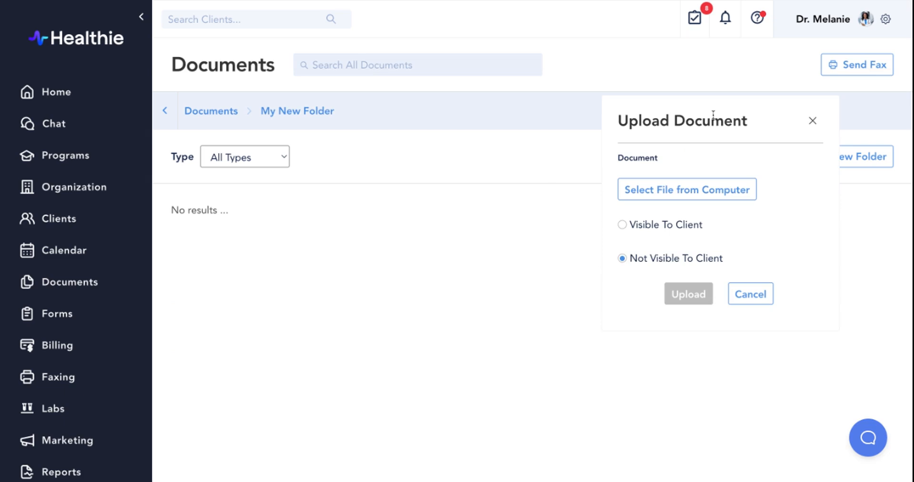
{"action": "left_click", "coordinate": [812, 122]}
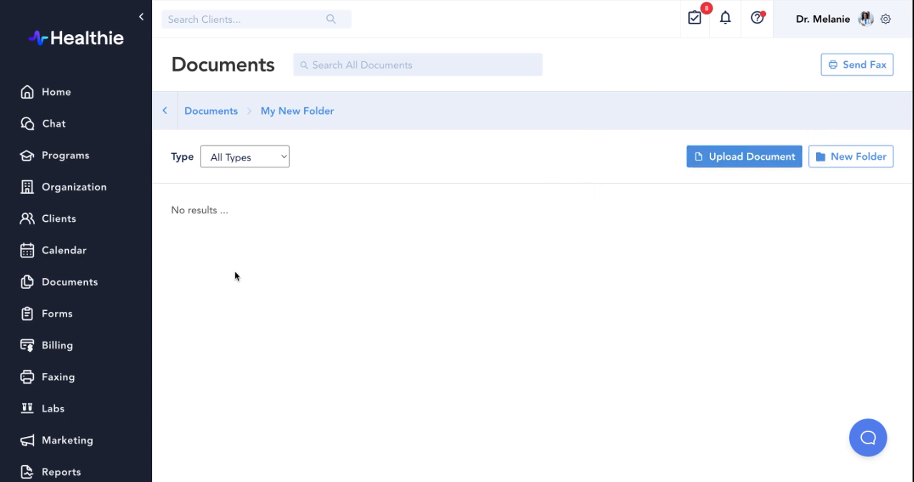
Step: Return to the main Documents list, try sorting it by name, and sort it by upload date with the oldest first
{"action": "left_click", "coordinate": [71, 285]}
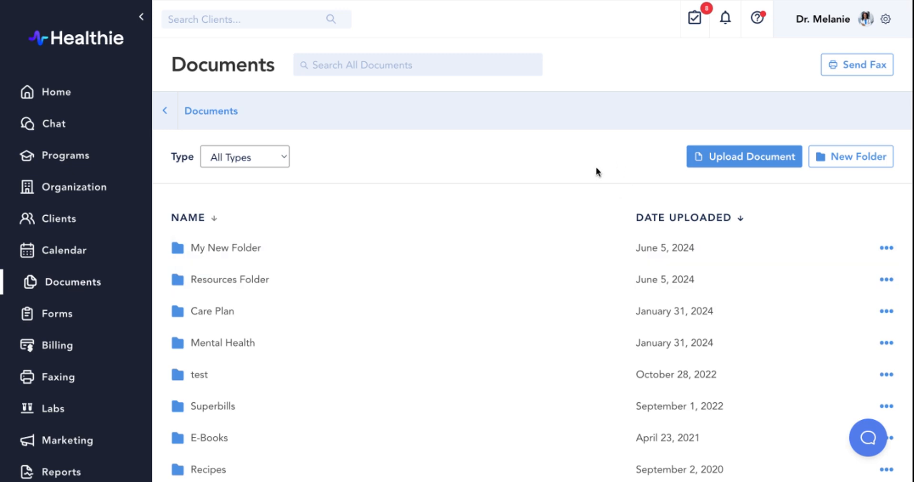
{"action": "left_click", "coordinate": [208, 220]}
{"action": "left_click", "coordinate": [206, 221]}
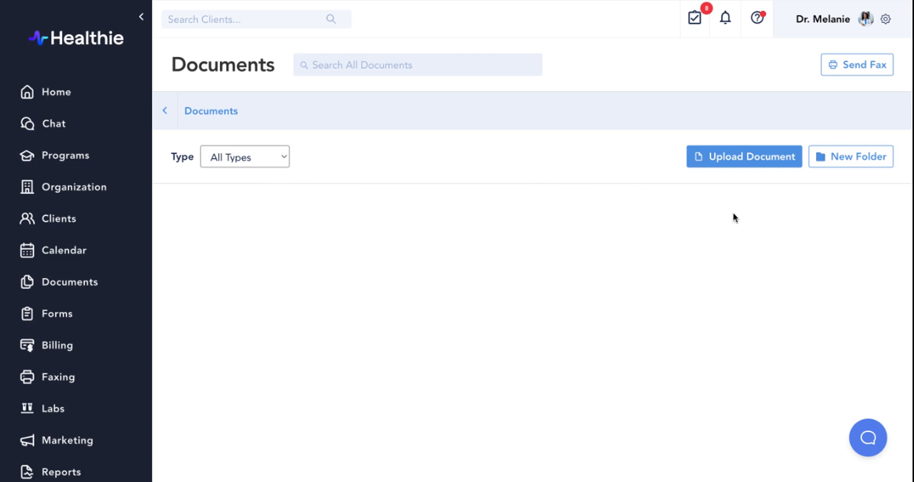
{"action": "left_click", "coordinate": [698, 221]}
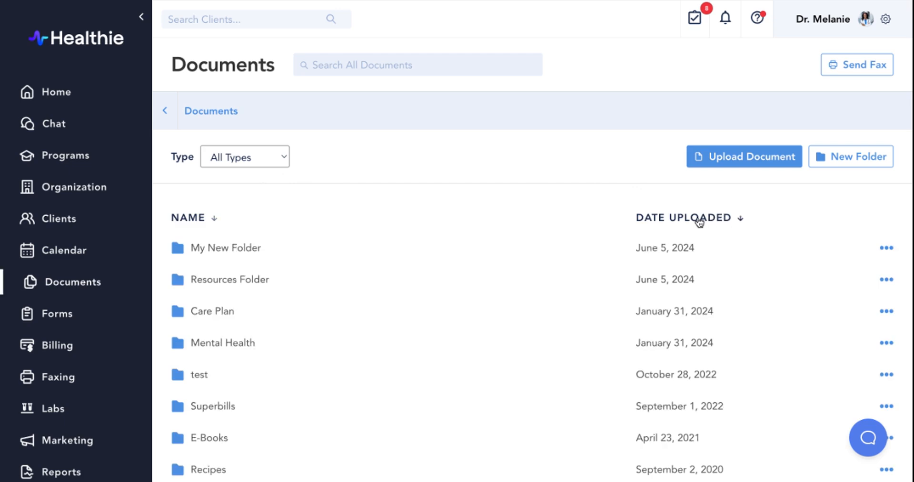
{"action": "left_click", "coordinate": [698, 220]}
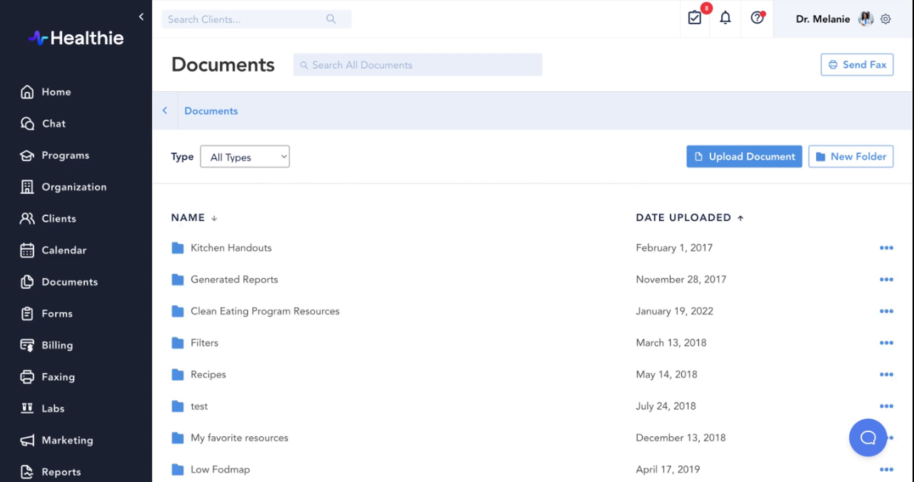
Step: Check the document type filter's options and leave it on All Types
{"action": "left_click", "coordinate": [241, 156]}
{"action": "left_click", "coordinate": [243, 162]}
{"action": "left_click", "coordinate": [233, 125]}
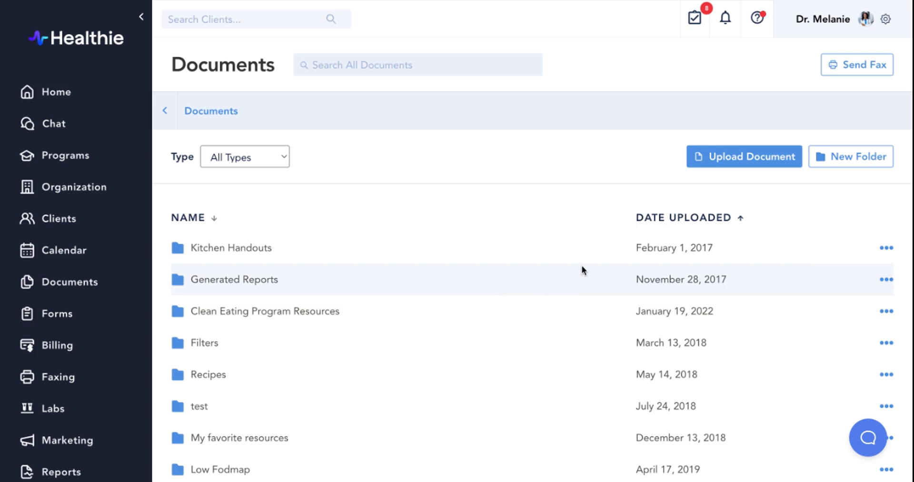
Step: Open the share settings of the Kitchen Handouts folder and add the Discovery Prospects group as a recipient
{"action": "left_click", "coordinate": [886, 251]}
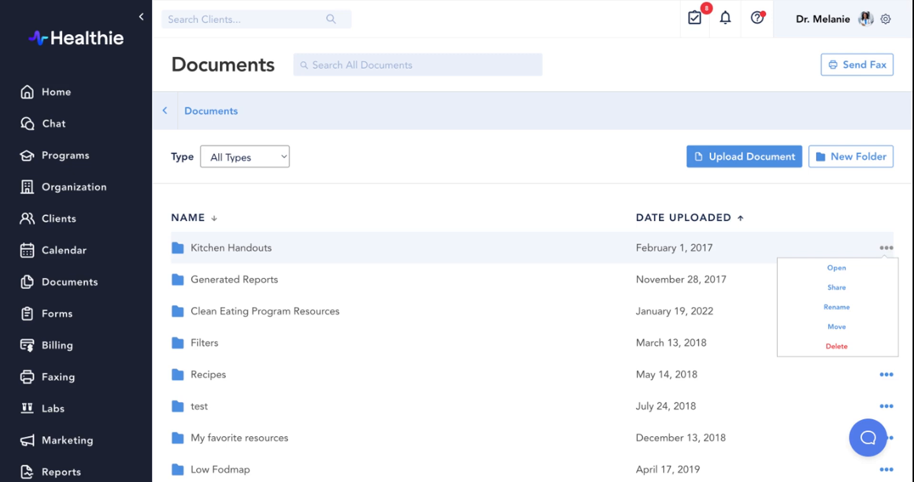
{"action": "left_click", "coordinate": [839, 291]}
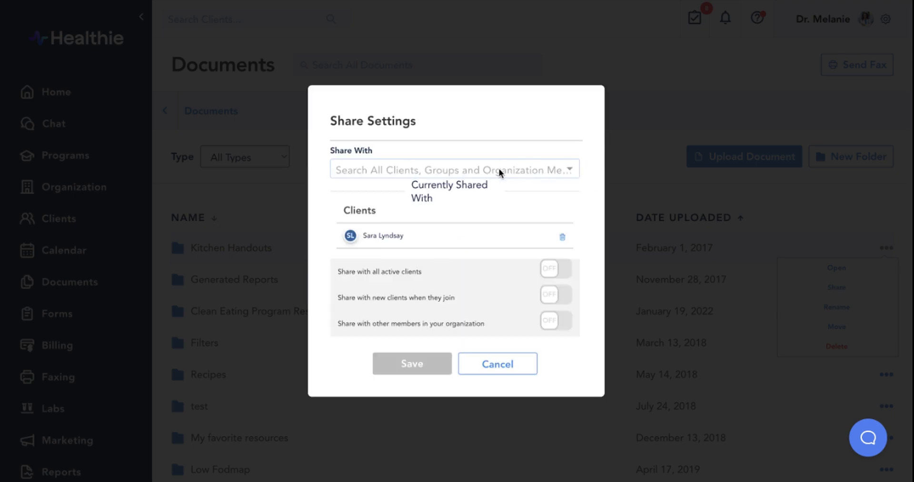
{"action": "left_click", "coordinate": [498, 169]}
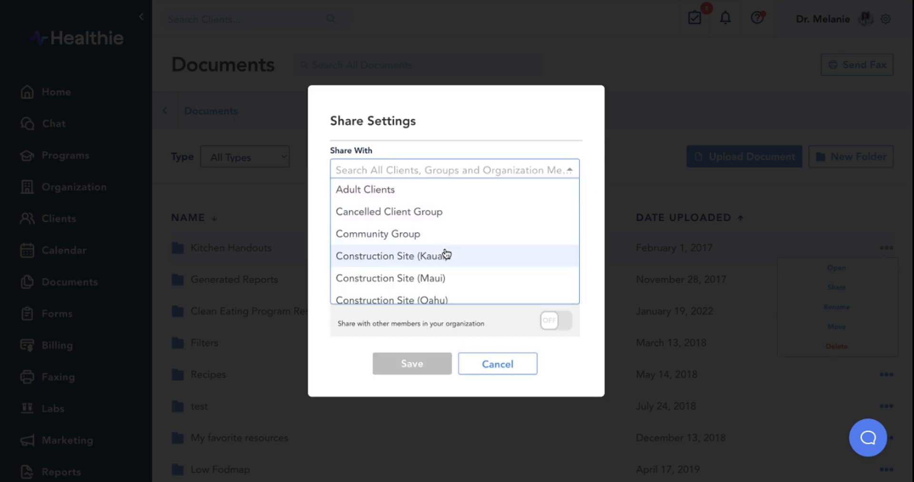
{"action": "scroll", "coordinate": [445, 252], "scroll_direction": "down", "scroll_amount": 5}
{"action": "left_click", "coordinate": [386, 233]}
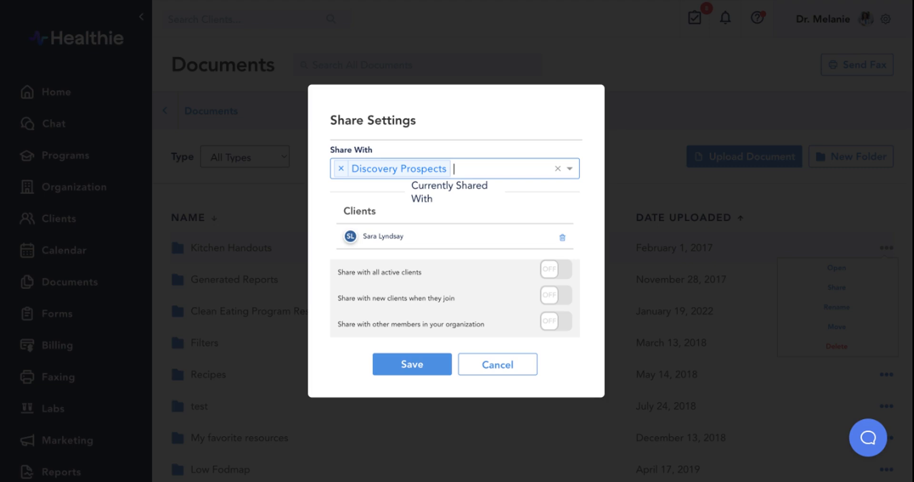
Step: Try sharing the Kitchen Handouts folder with all active clients, review the recipient list, and turn that option back off
{"action": "left_click", "coordinate": [554, 272]}
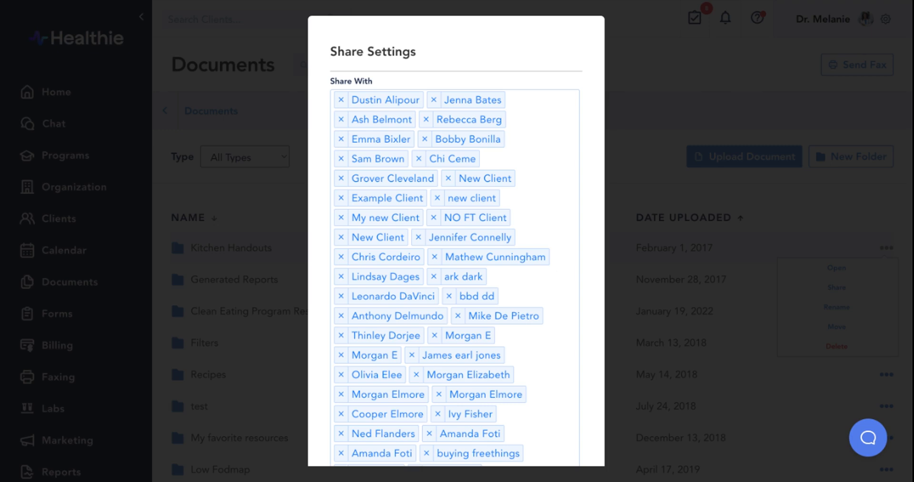
{"action": "scroll", "coordinate": [456, 241], "scroll_direction": "down", "scroll_amount": 20}
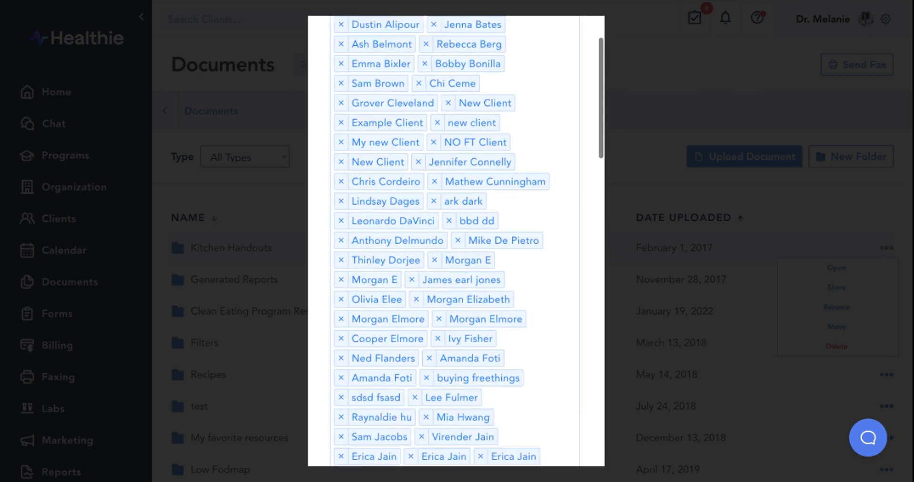
{"action": "scroll", "coordinate": [555, 345], "scroll_direction": "down", "scroll_amount": 2}
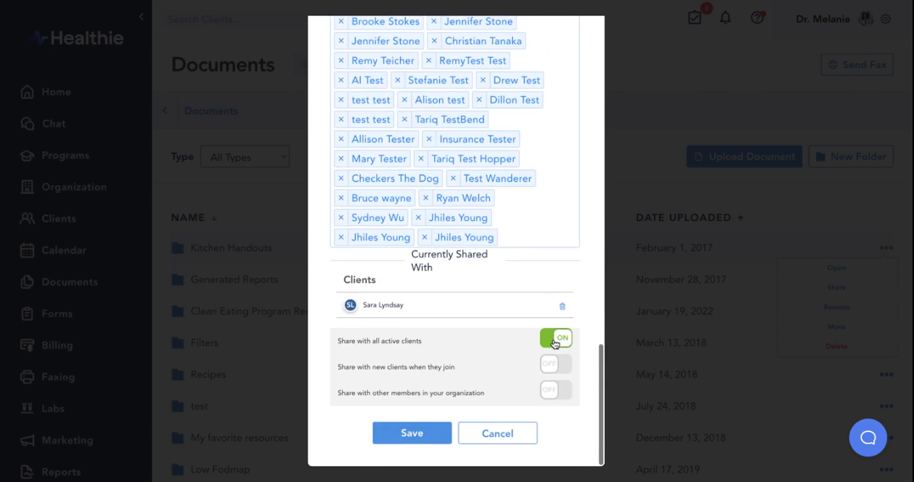
{"action": "left_click", "coordinate": [555, 345]}
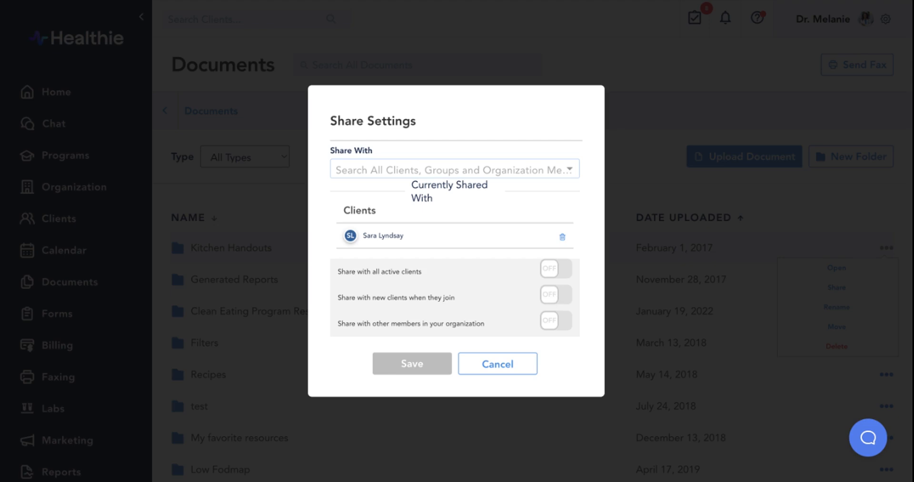
Step: Share the Kitchen Handouts folder with new clients when they join and with other organization members, and save the settings
{"action": "left_click", "coordinate": [556, 295]}
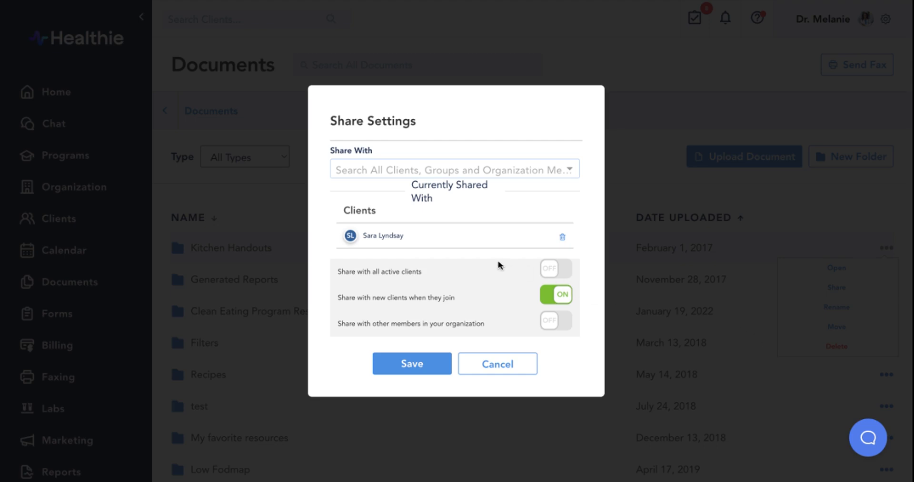
{"action": "left_click", "coordinate": [400, 169]}
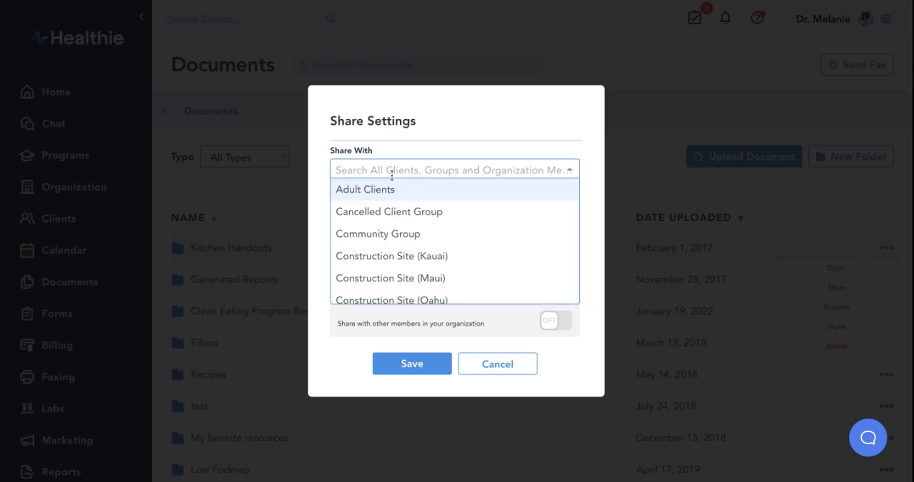
{"action": "left_click", "coordinate": [478, 150]}
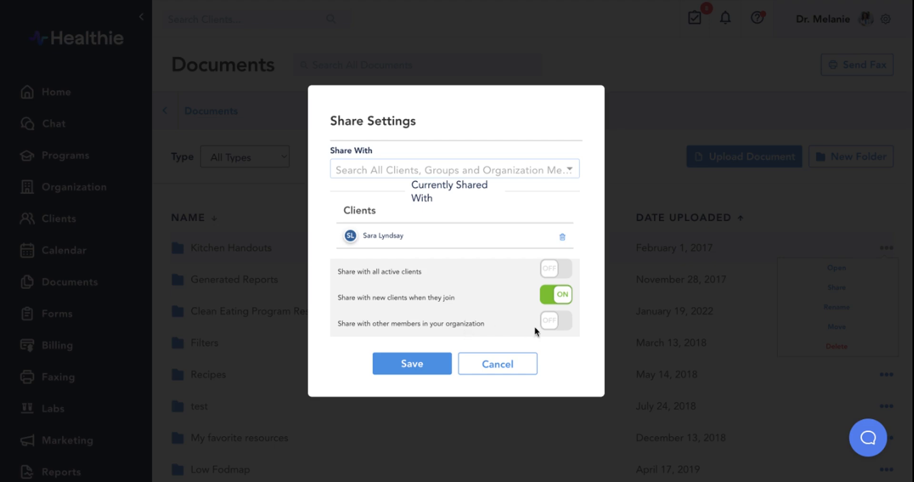
{"action": "left_click", "coordinate": [555, 324]}
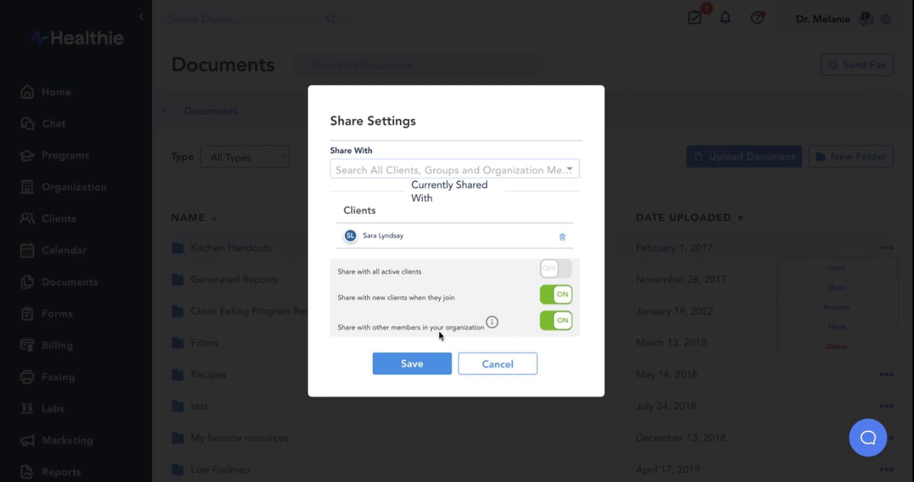
{"action": "left_click", "coordinate": [407, 374]}
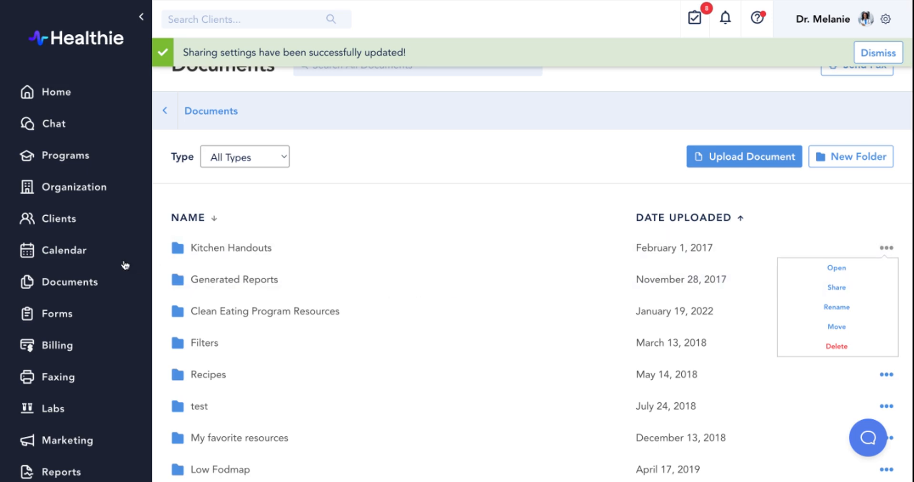
Step: Open the first active client's profile and view that client's documents from the Charting section
{"action": "left_click", "coordinate": [71, 220]}
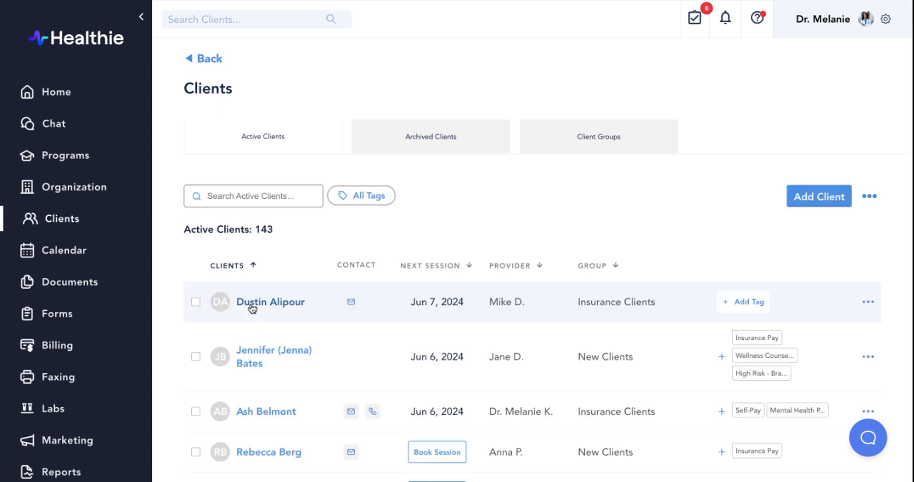
{"action": "left_click", "coordinate": [268, 306]}
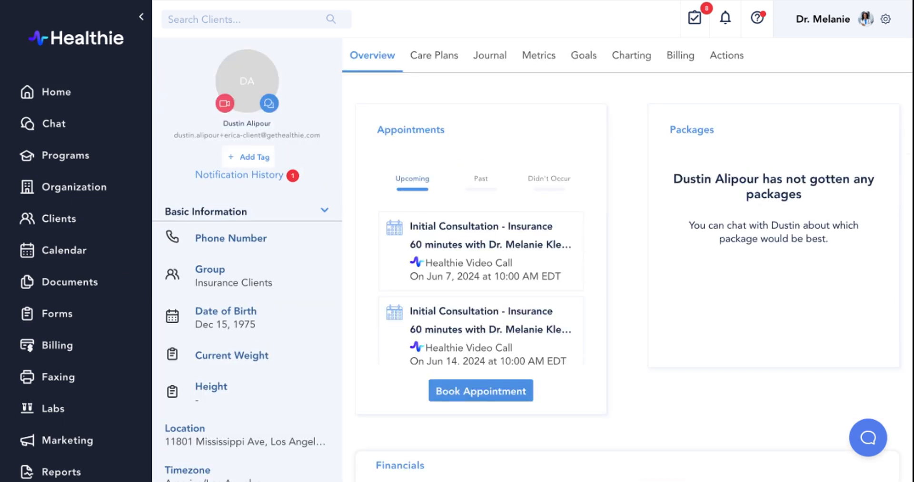
{"action": "left_click", "coordinate": [632, 60]}
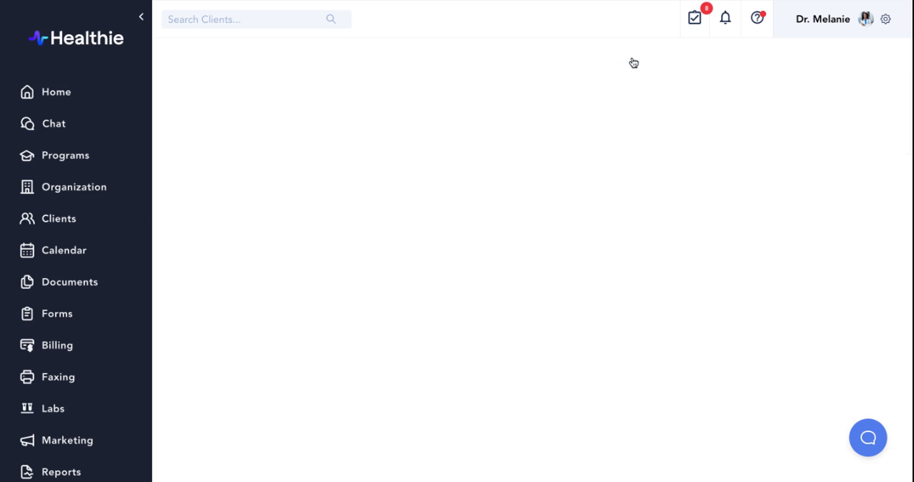
{"action": "scroll", "coordinate": [546, 268], "scroll_direction": "down", "scroll_amount": 1}
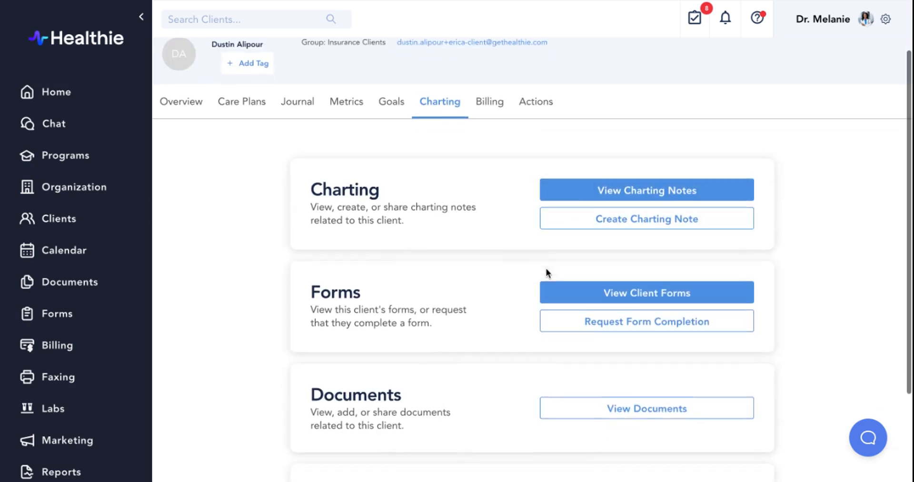
{"action": "left_click", "coordinate": [607, 382]}
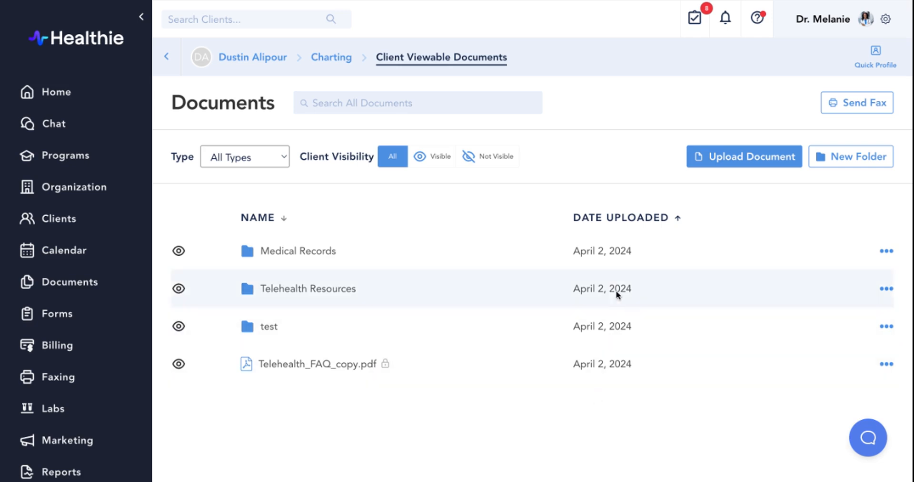
Step: Check the Visible To Client and Not Visible To Client options for uploading a client document, and close the upload form
{"action": "left_click", "coordinate": [735, 157]}
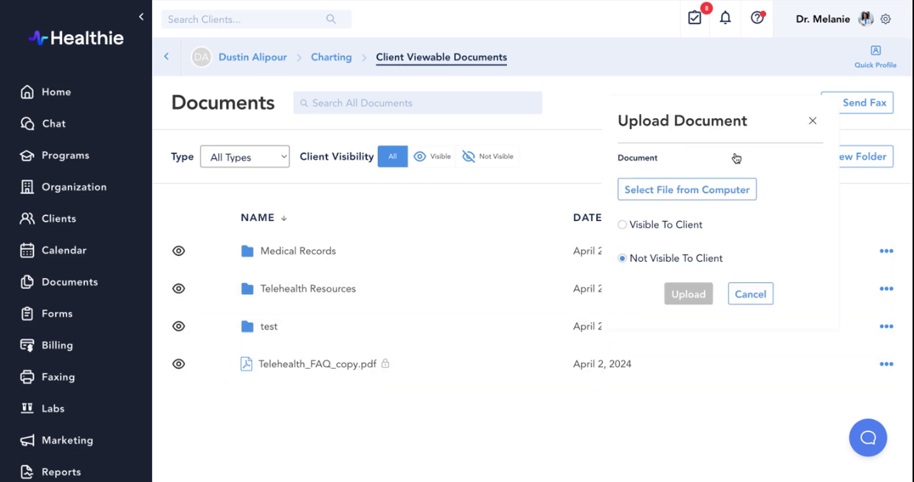
{"action": "left_click", "coordinate": [654, 227]}
{"action": "left_click", "coordinate": [657, 263]}
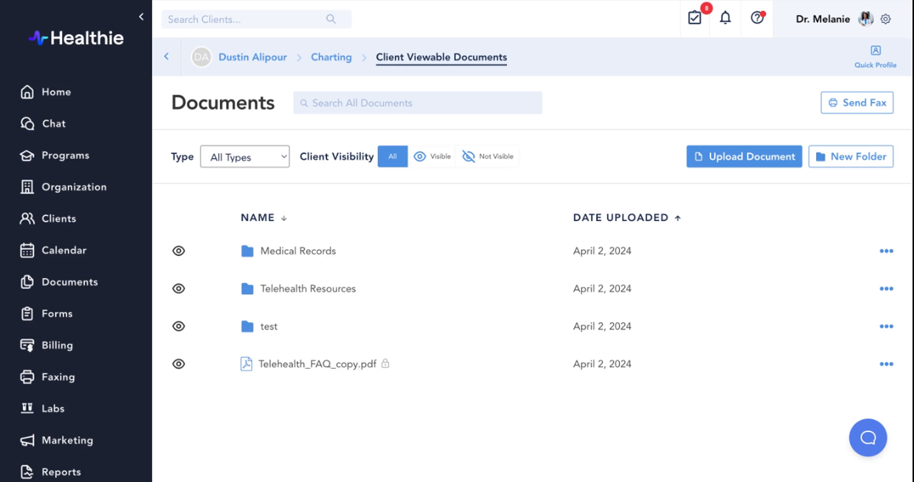